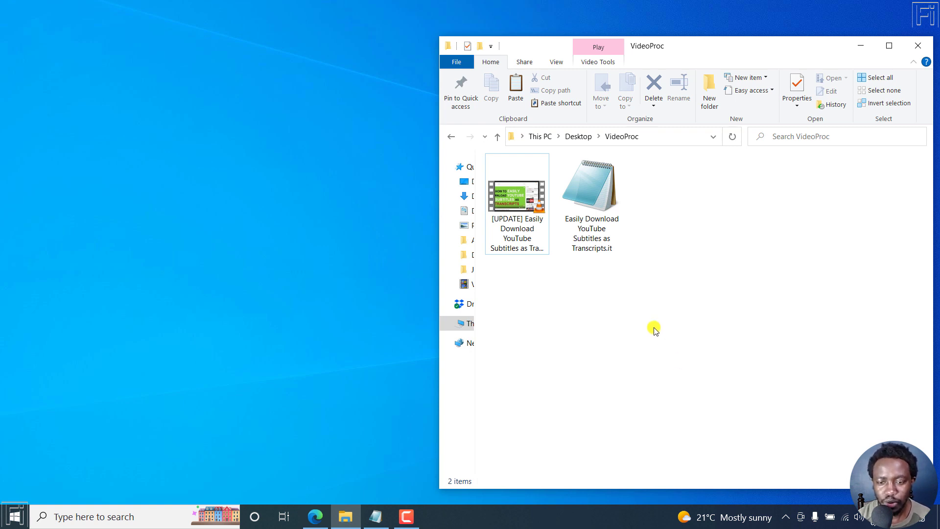
Select the tutorial video and subtitle text file in Explorer, then clear the selection.
click(515, 238)
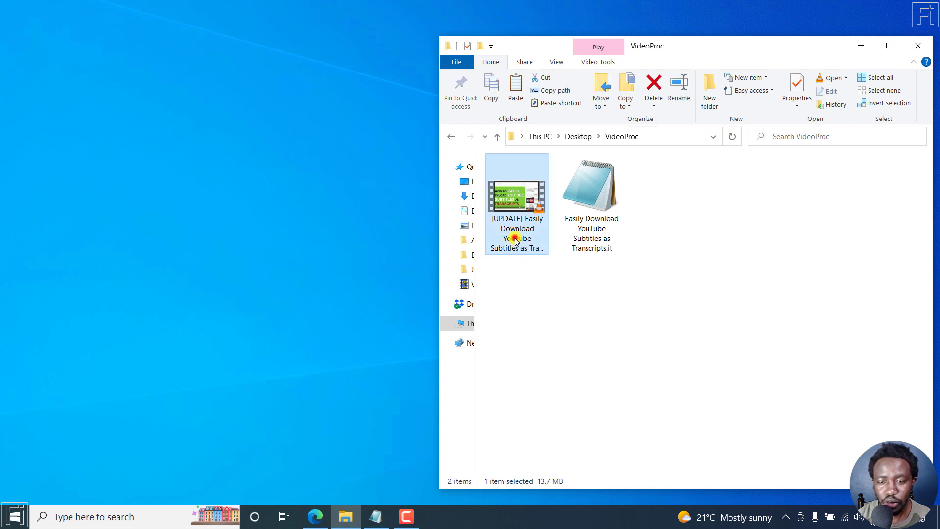
click(610, 220)
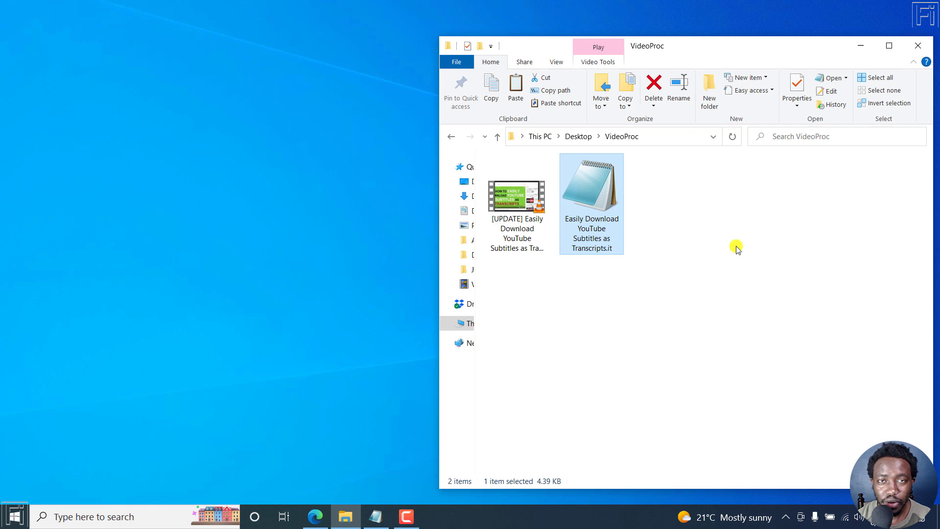
click(714, 327)
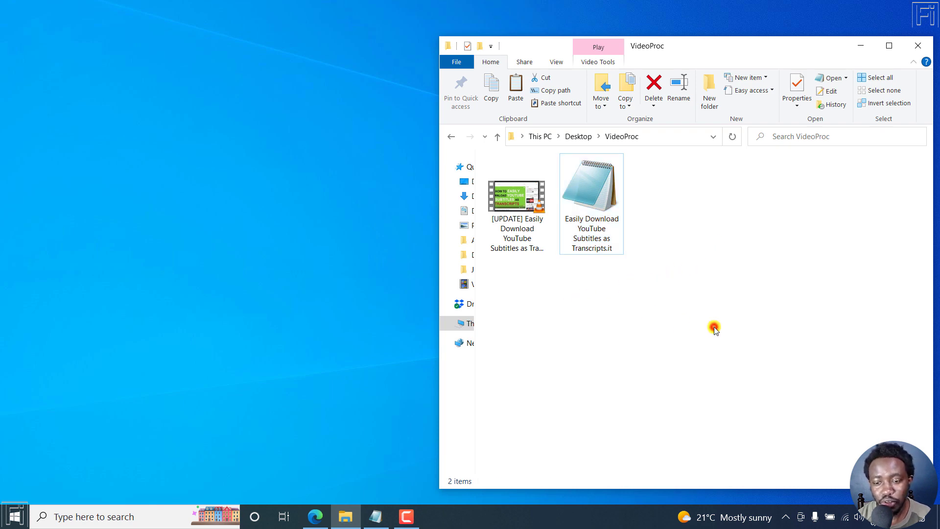
Launch VideoProc Vlogger and create a 1280×720 project keeping the default name 202206-27-1.
click(108, 526)
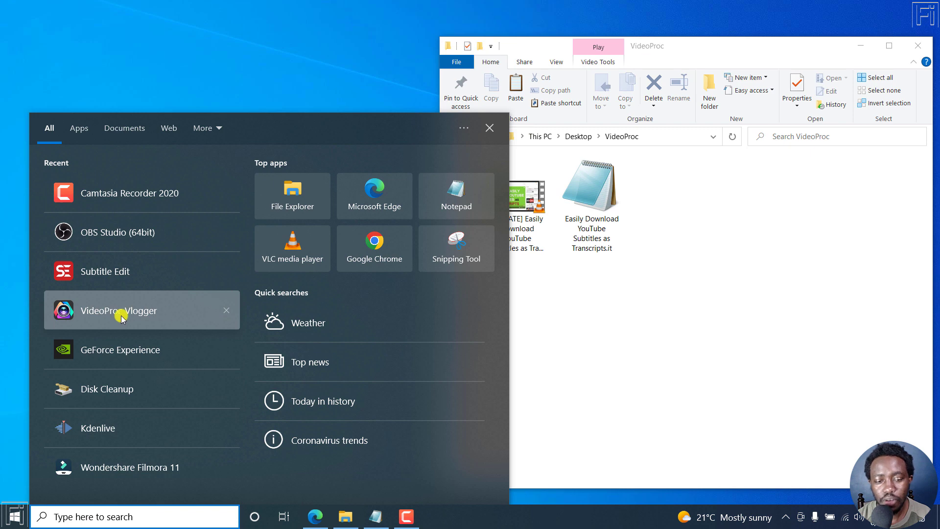
click(122, 317)
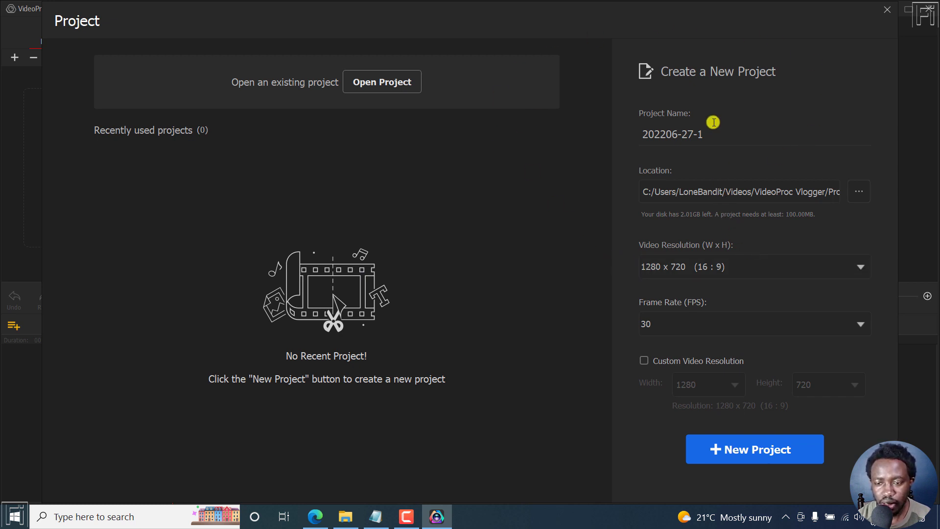
triple_click(675, 133)
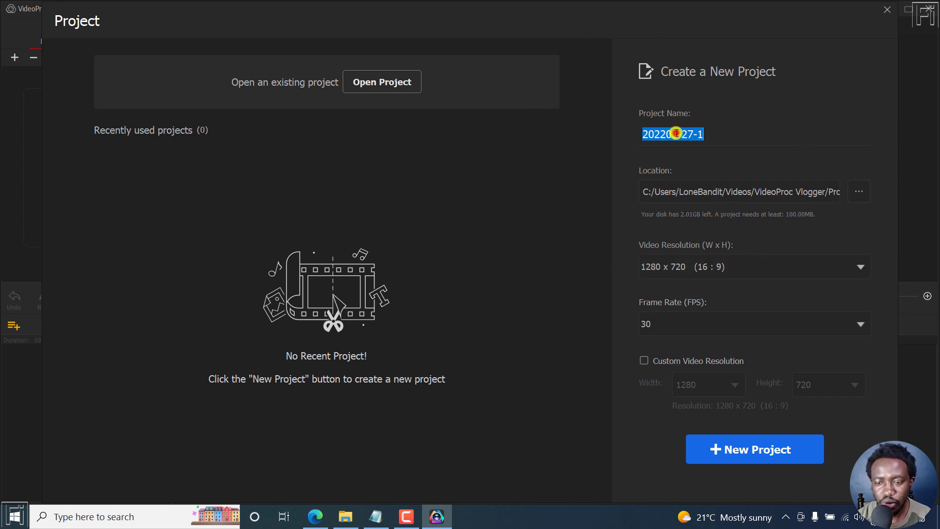
click(751, 102)
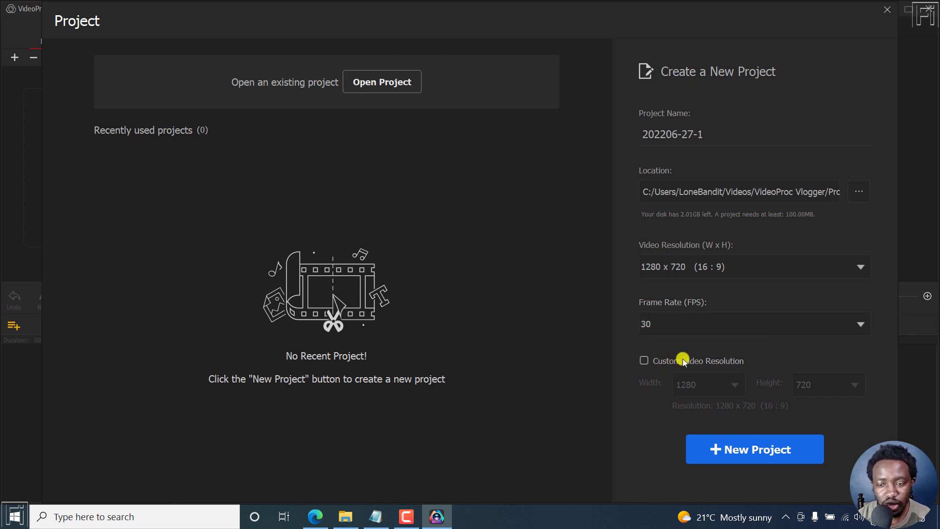
click(797, 453)
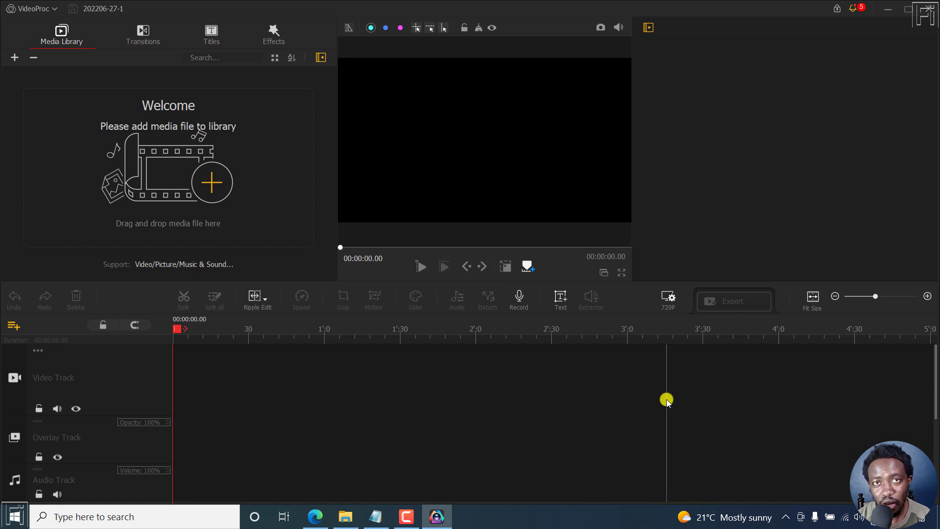
Drag the tutorial video and its SRT file from the Explorer folder into the Media Library.
click(345, 516)
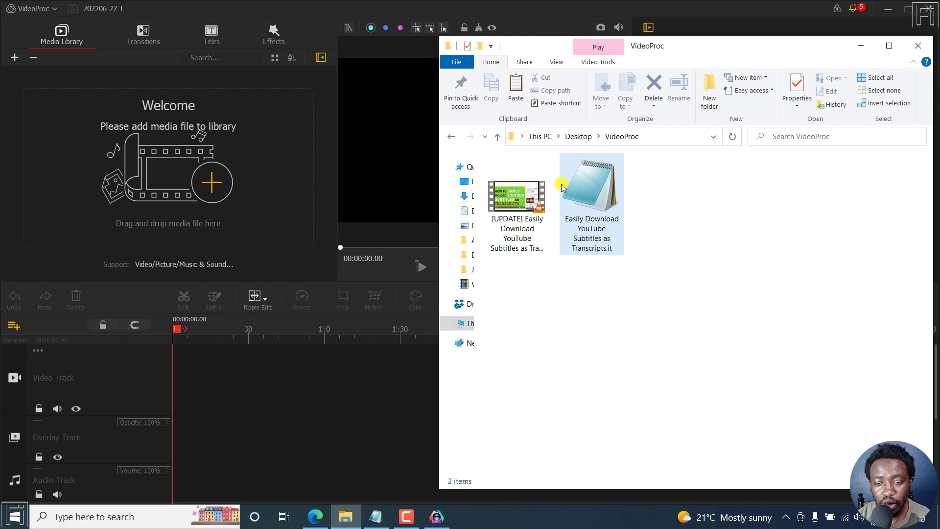
drag(647, 264, 484, 155)
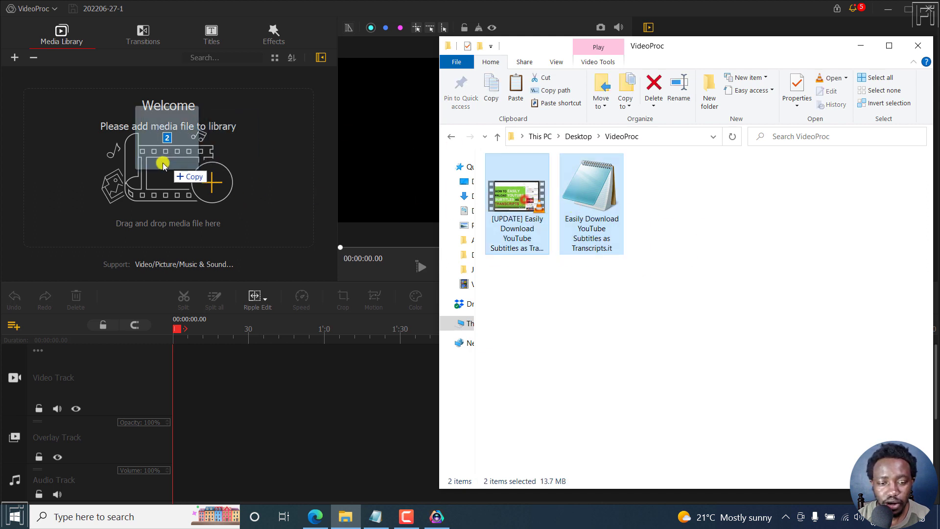
drag(500, 206, 154, 167)
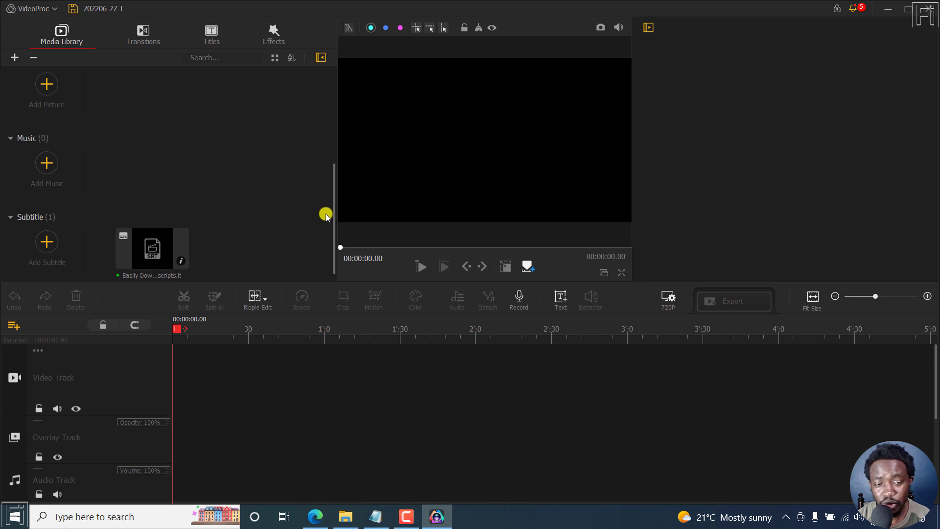
Place the tutorial video clip on the Video Track.
drag(338, 214, 335, 101)
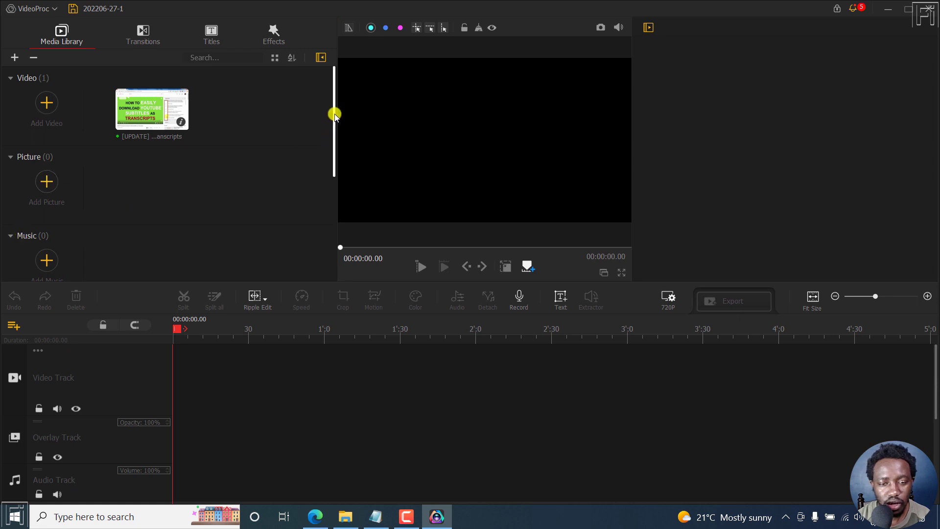
drag(333, 114, 329, 243)
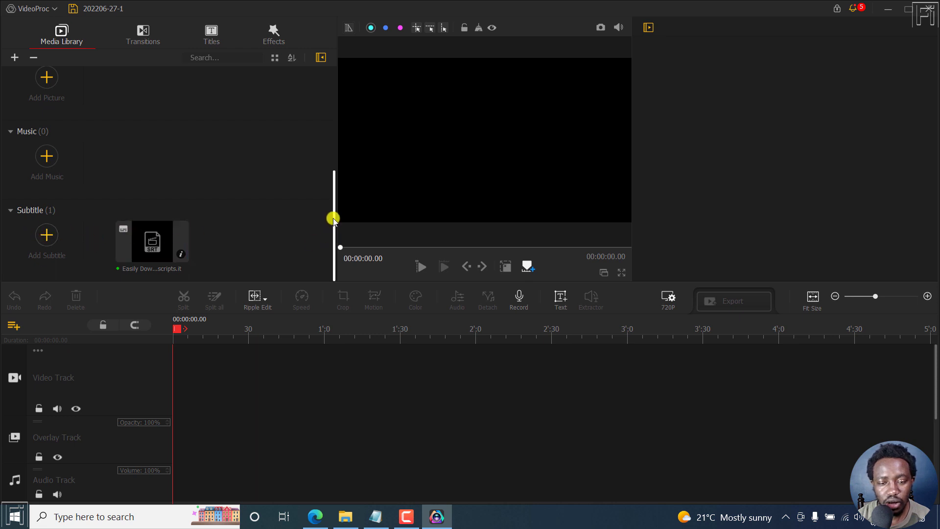
drag(333, 219, 327, 80)
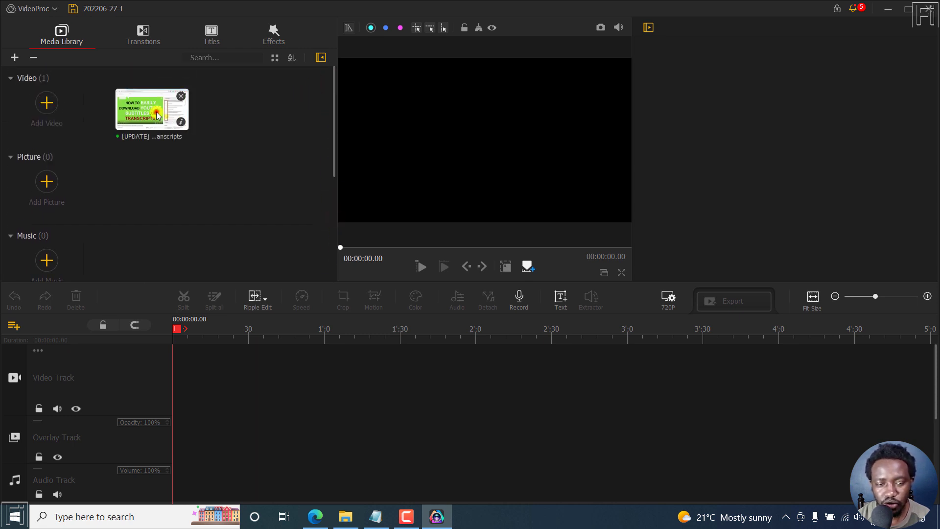
mouse_move(141, 106)
mouse_down()
mouse_move(206, 416)
mouse_move(197, 406)
mouse_up()
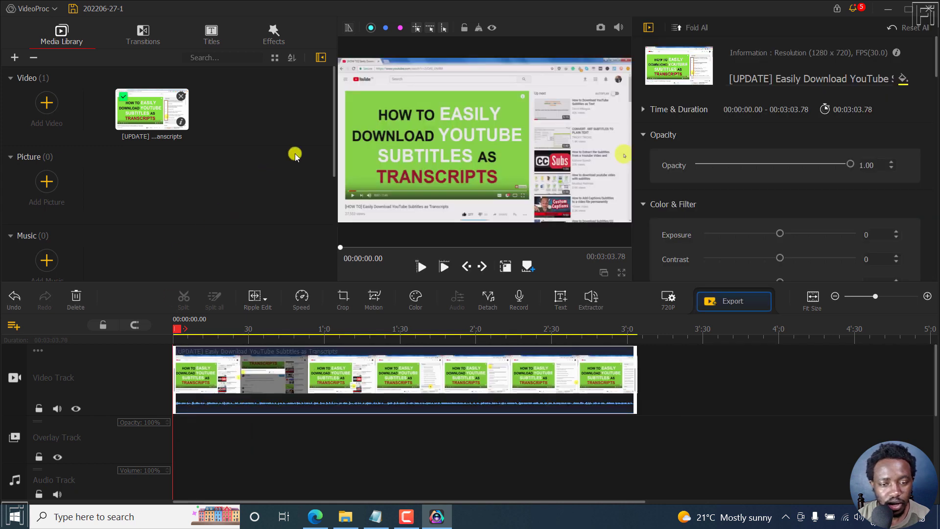
Add the SRT subtitles on a new subtitle track, aligned to 00:00.
drag(333, 111, 319, 201)
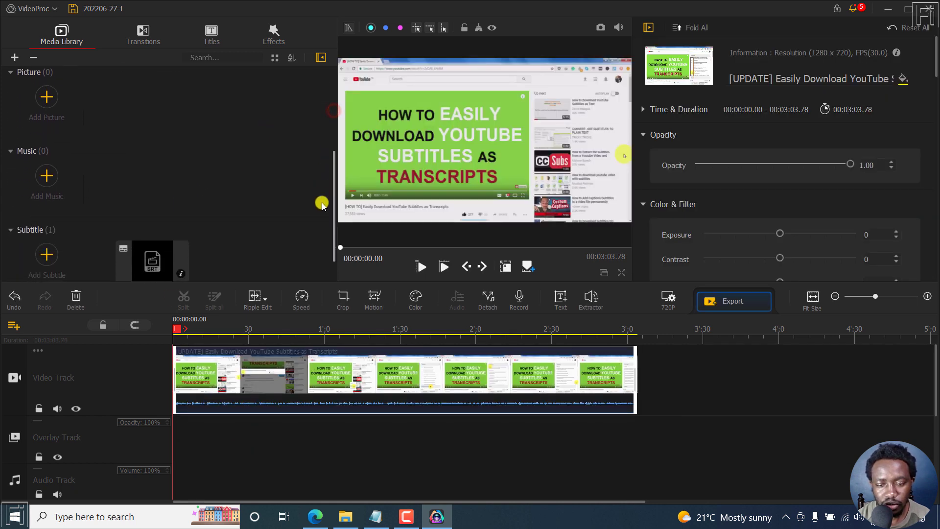
click(146, 243)
drag(146, 244, 186, 425)
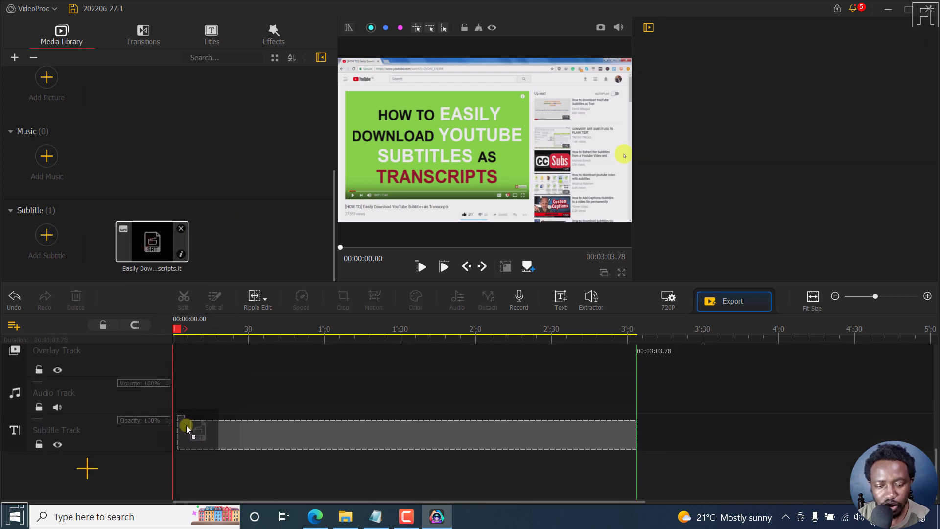
drag(187, 425, 173, 428)
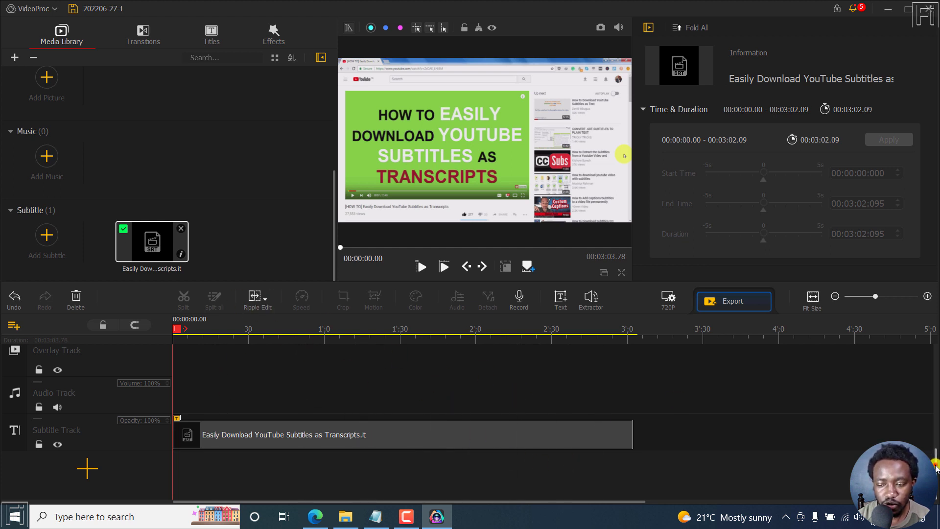
drag(934, 467, 932, 381)
Remove the empty audio and overlay tracks, then select the video clip to view its properties.
scroll(932, 380, down, 1)
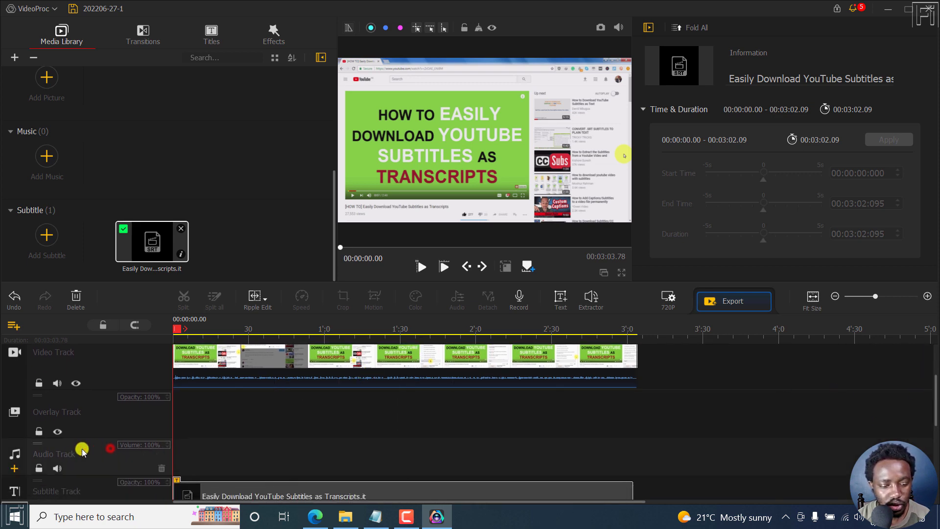
click(160, 465)
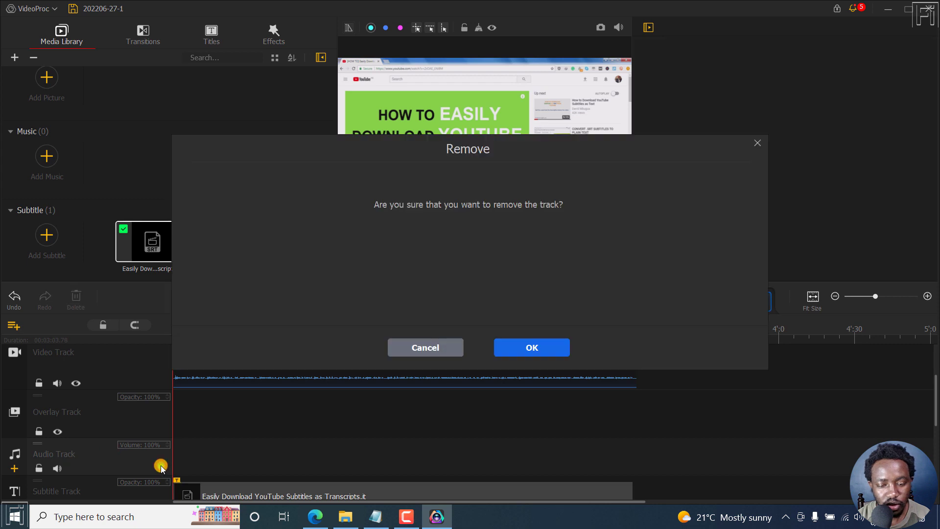
click(533, 347)
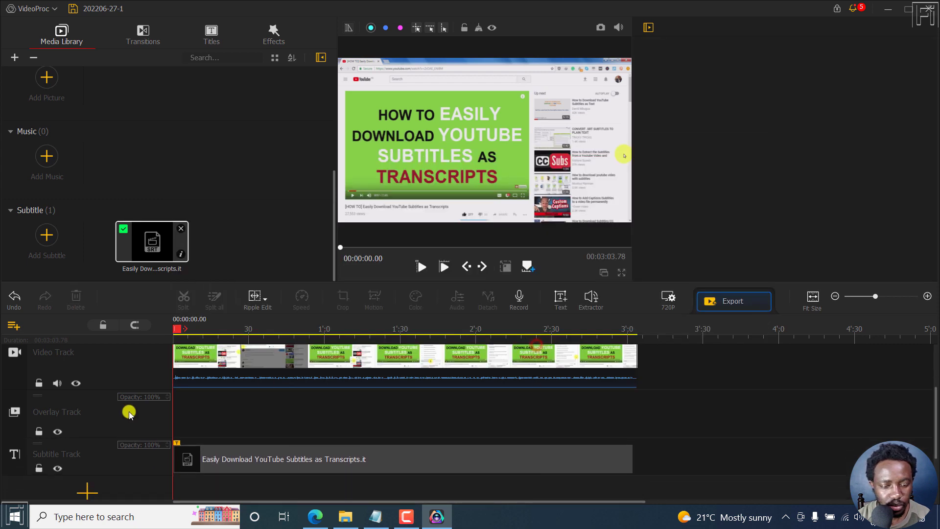
click(97, 422)
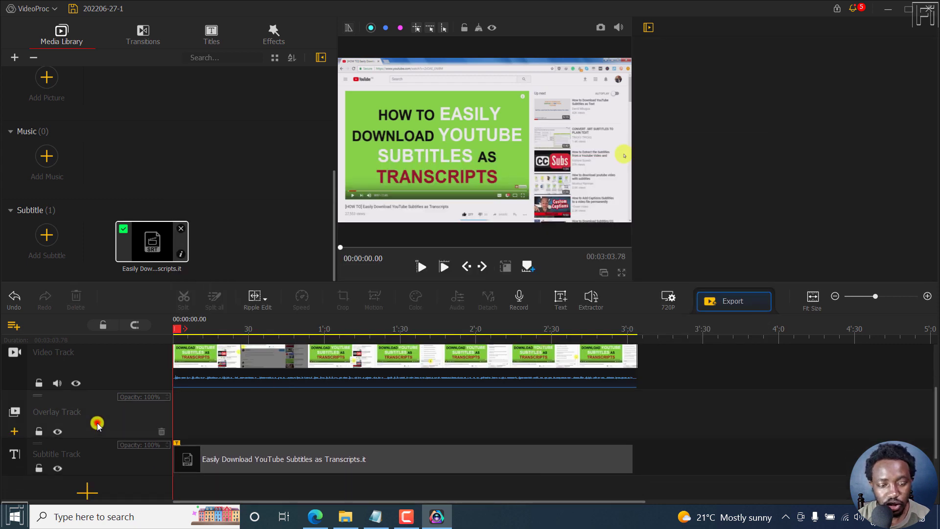
click(162, 434)
click(512, 347)
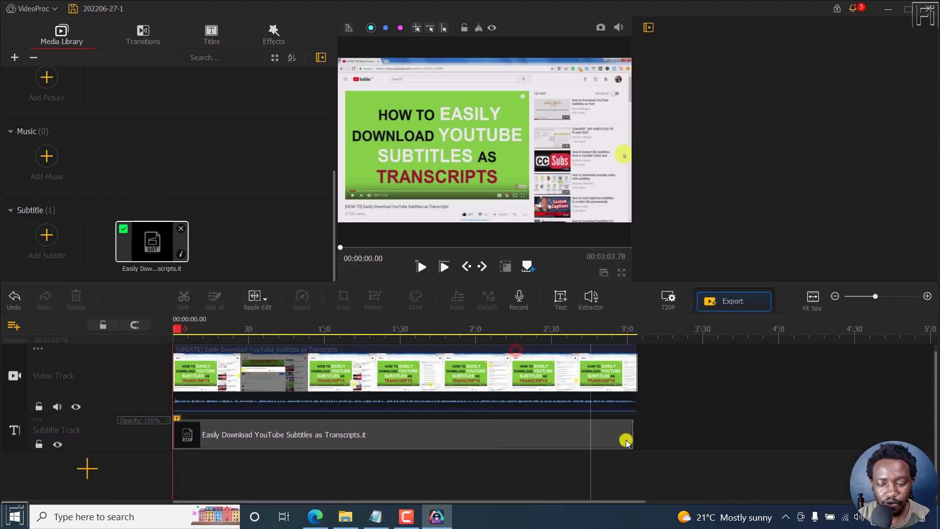
click(247, 370)
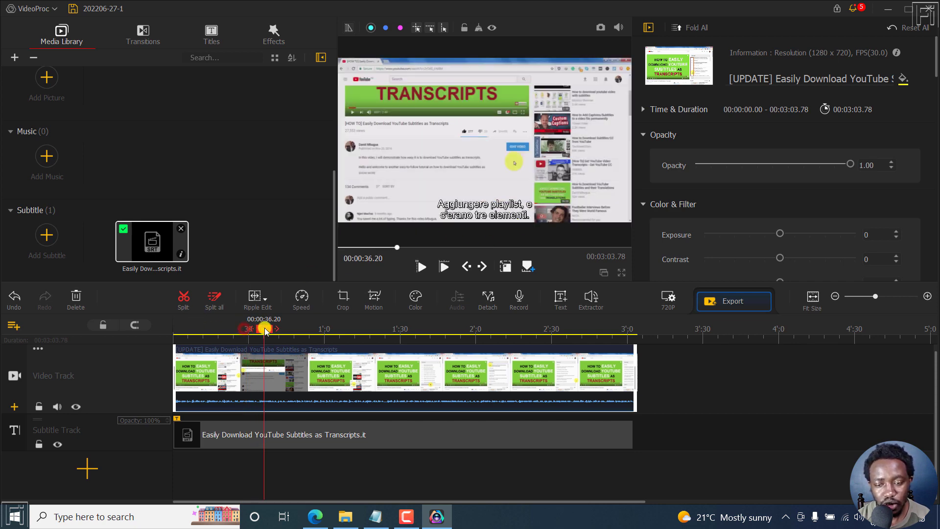
mouse_move(246, 332)
mouse_down()
mouse_move(486, 333)
mouse_move(146, 348)
mouse_up()
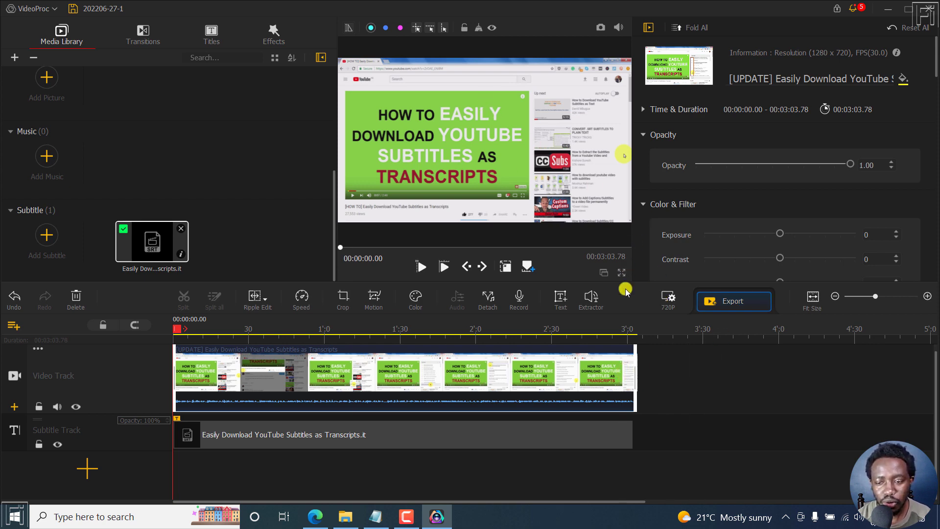
Verify the output resolution is 720P (1280 x 720) unchanged, then go to Export.
click(669, 304)
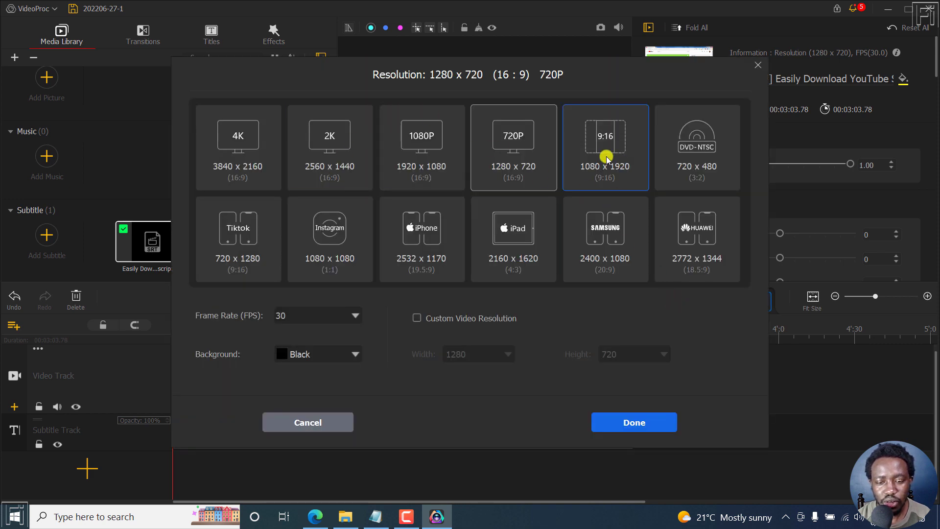
click(752, 66)
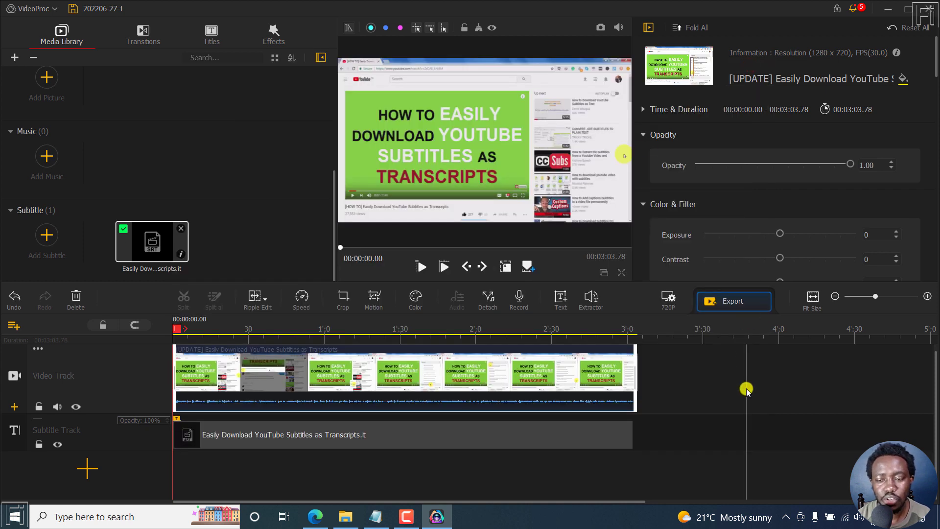
click(730, 301)
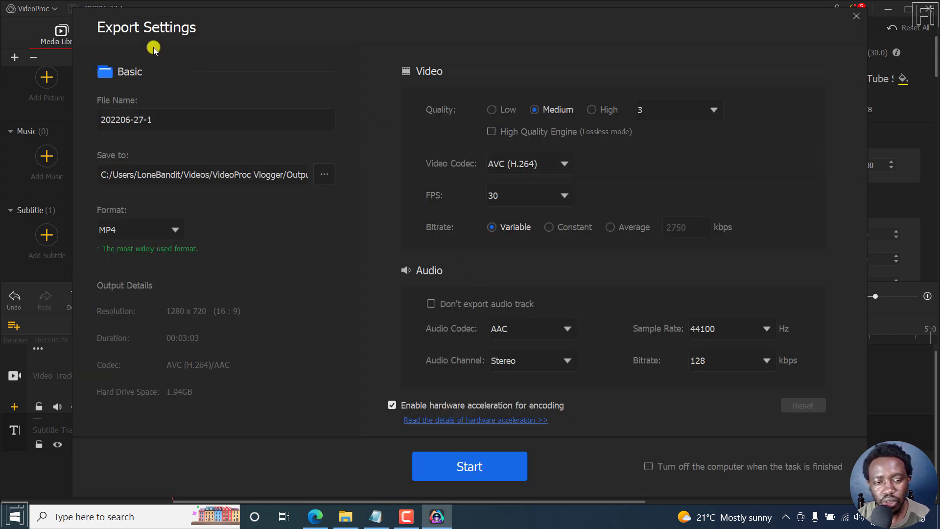
Export the project as 202206-27-1 in MP4 format with default settings.
click(225, 125)
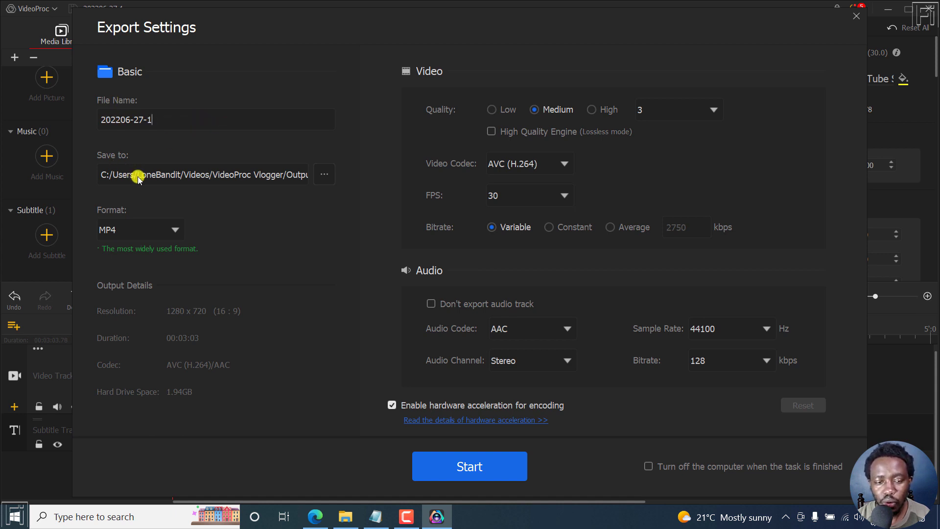
click(175, 226)
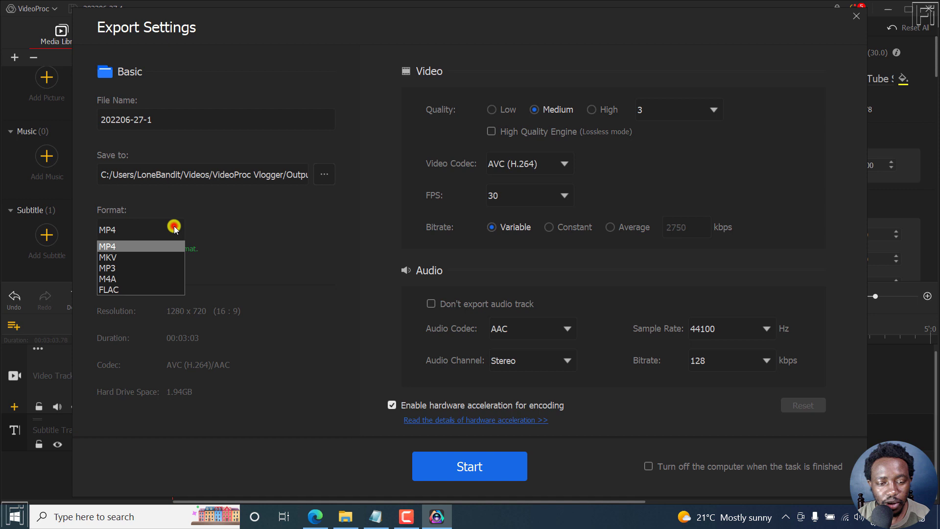
click(247, 226)
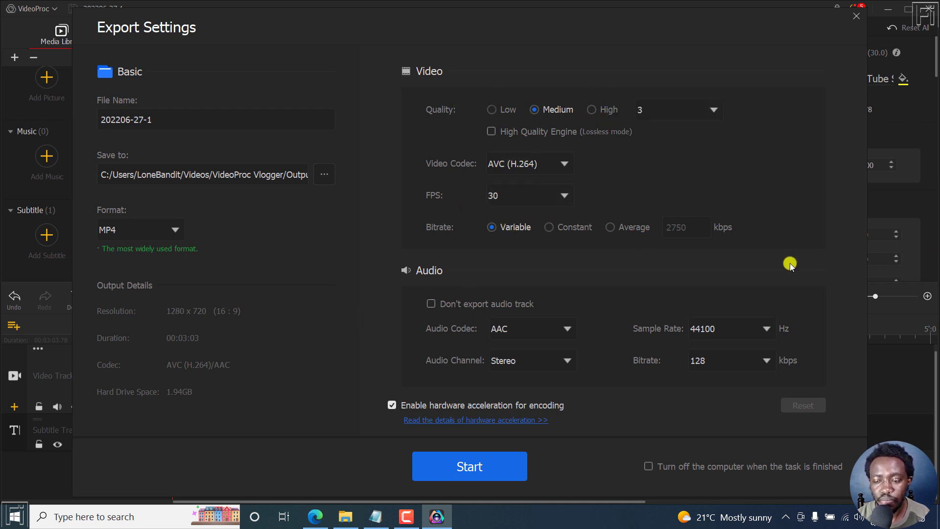
mouse_move(278, 24)
mouse_down()
mouse_move(531, 56)
mouse_move(539, 48)
mouse_up()
drag(633, 39, 372, 20)
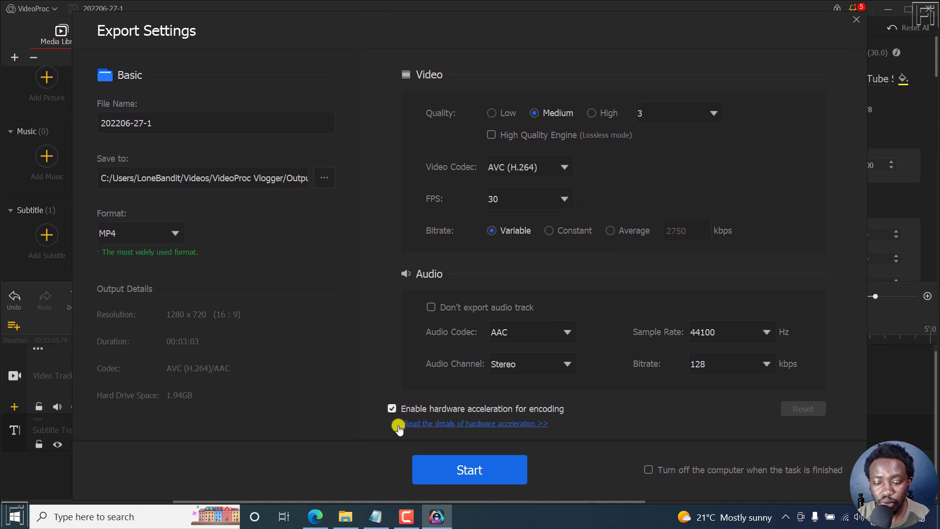
click(463, 470)
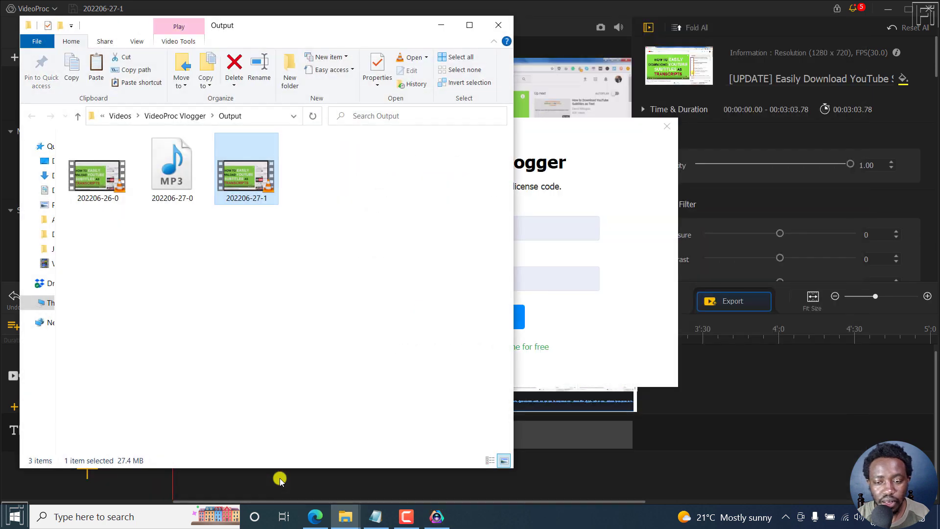
Maximize the Output folder and play 202206-27-1 in VLC.
click(470, 25)
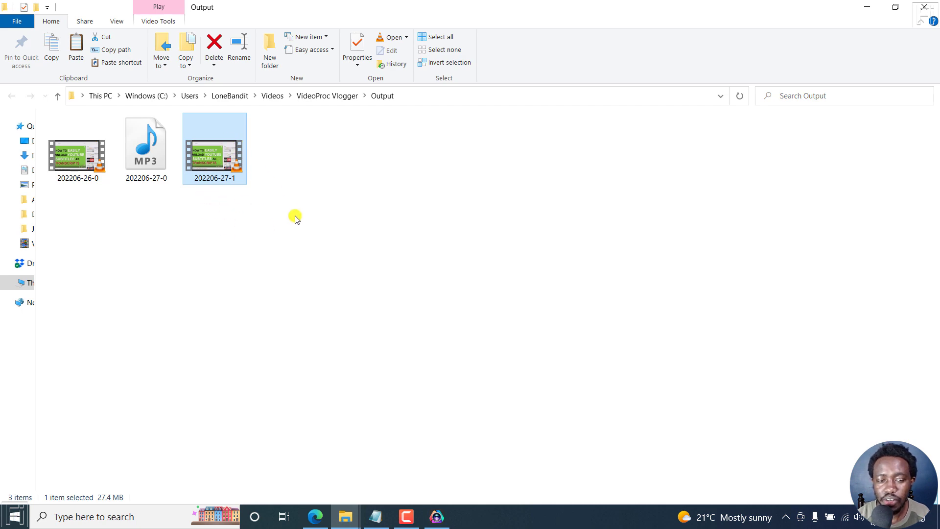
double_click(214, 159)
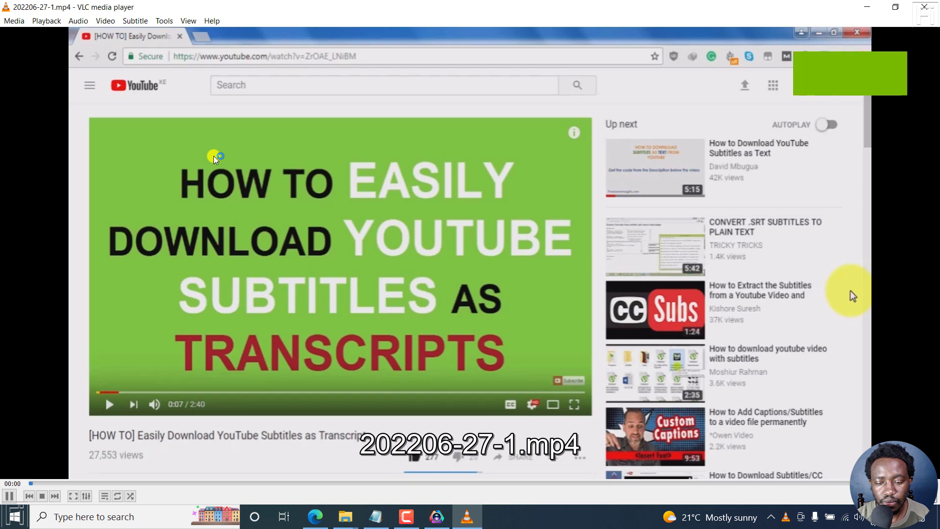
Pause playback to check the burned-in Italian subtitles, then close VLC and minimize the Output folder.
key(space)
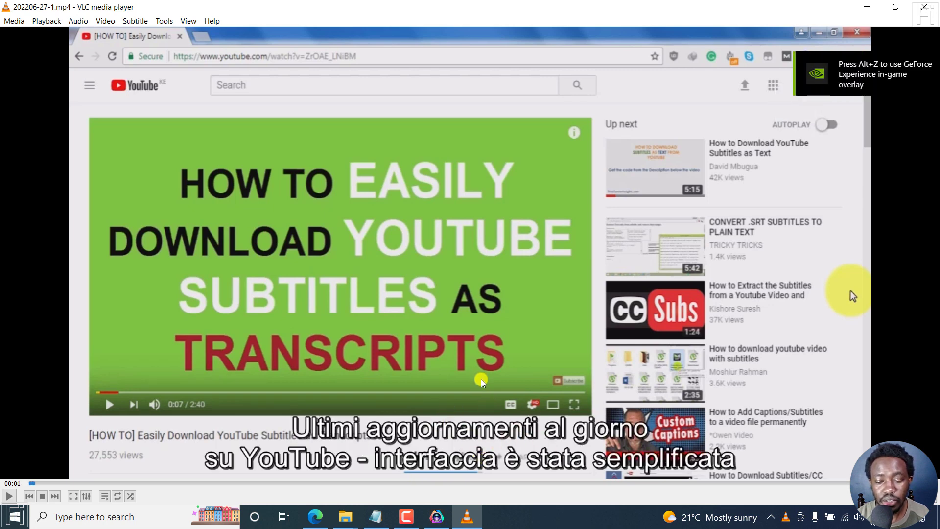
key(space)
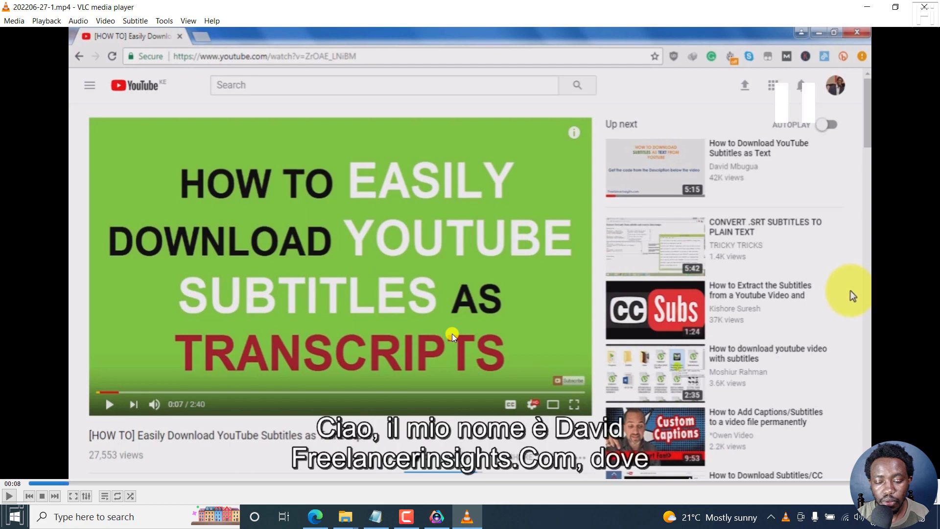
key(space)
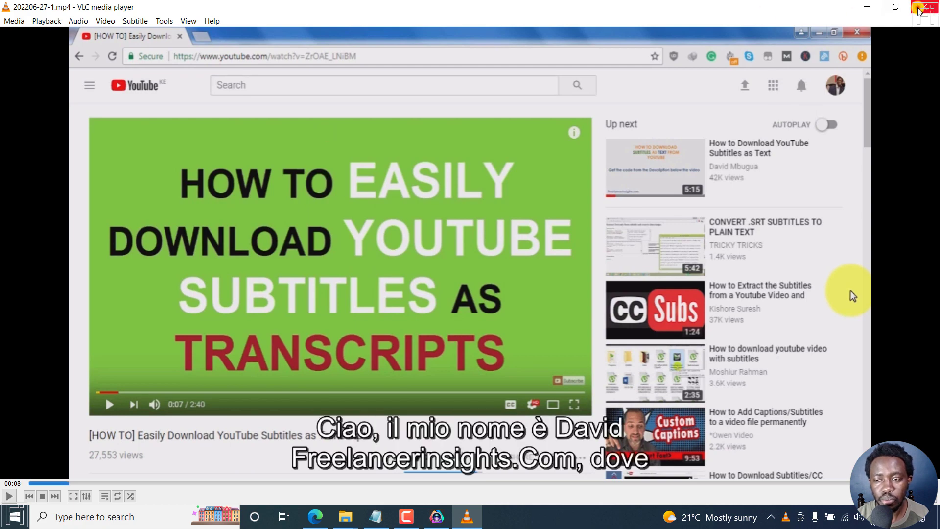
click(919, 7)
click(871, 6)
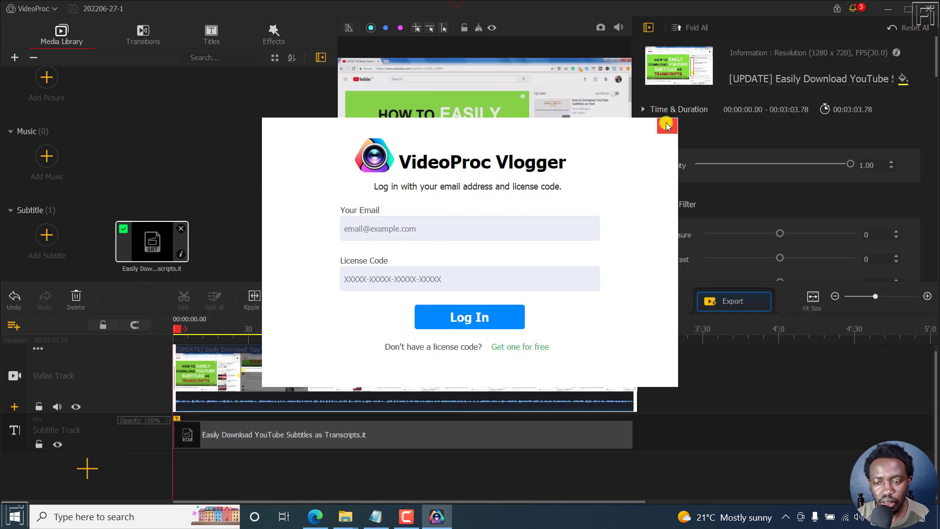
Dismiss the login prompt, select the subtitle clip, and move the playhead to about 9 seconds.
click(666, 126)
click(238, 435)
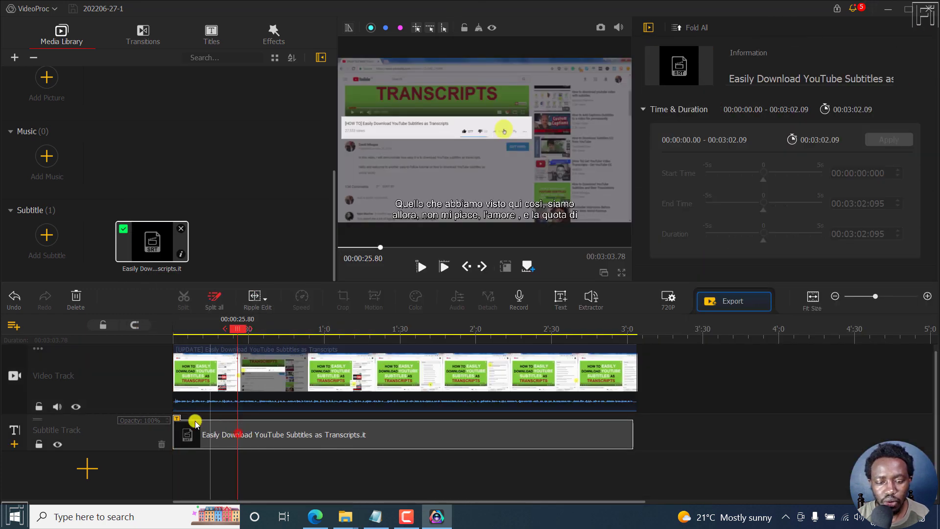
click(220, 440)
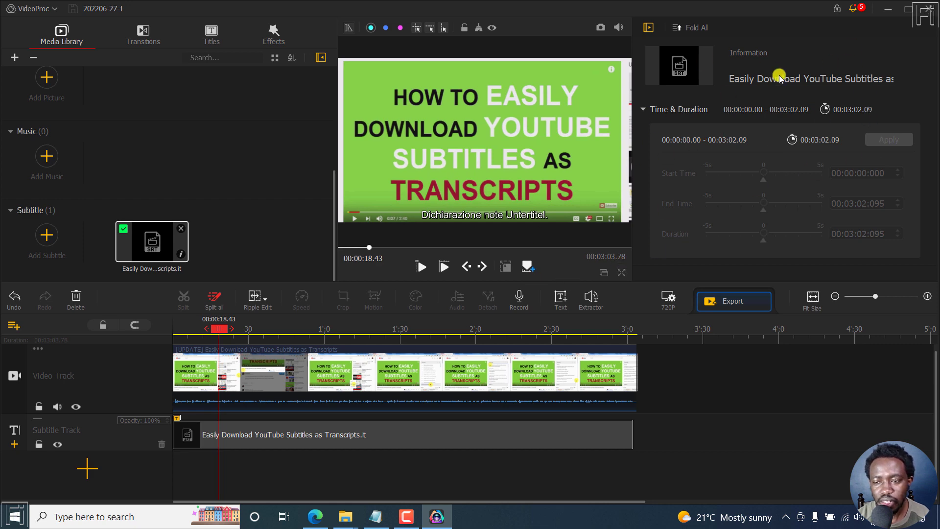
click(195, 437)
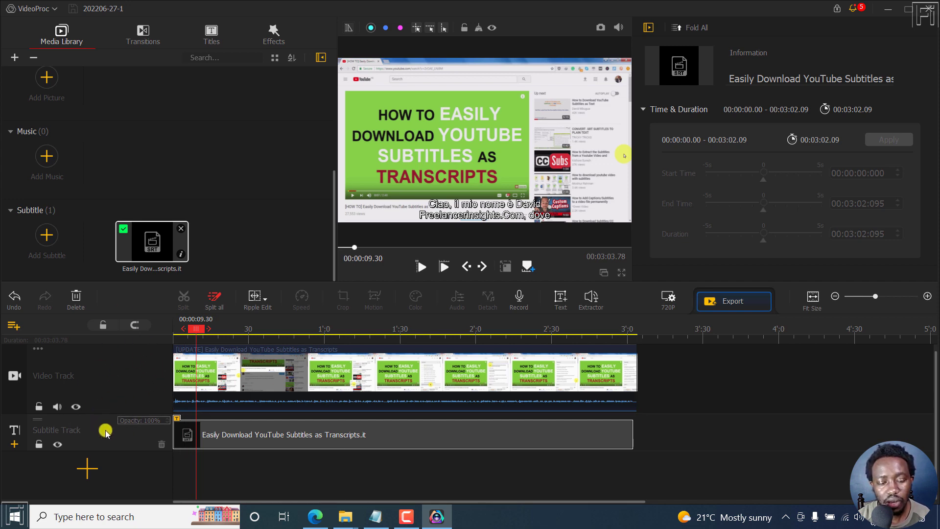
click(104, 372)
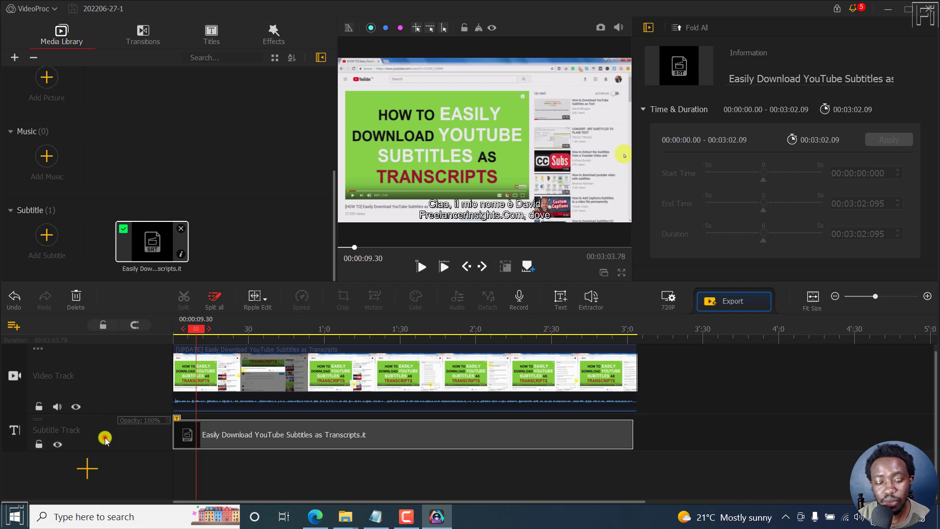